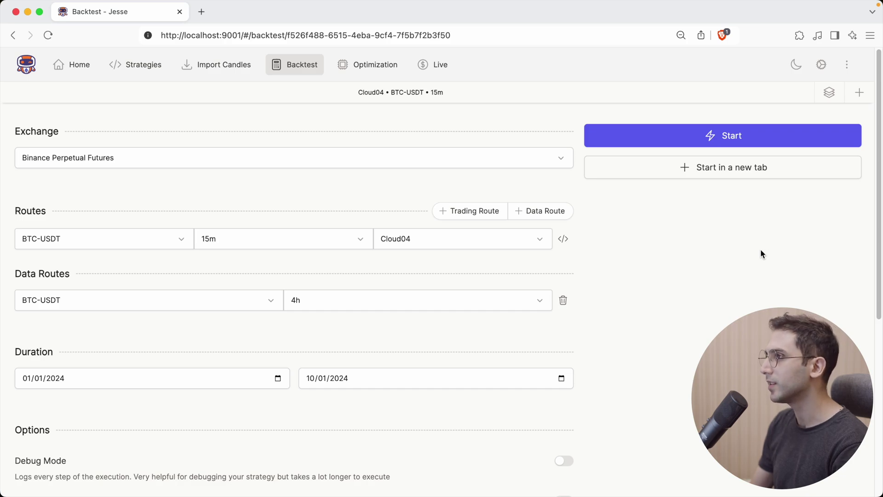
Backtest Cloud04 on BTC-USDT with the 15m timeframe, and again with 30m in a separate backtest session
click(213, 244)
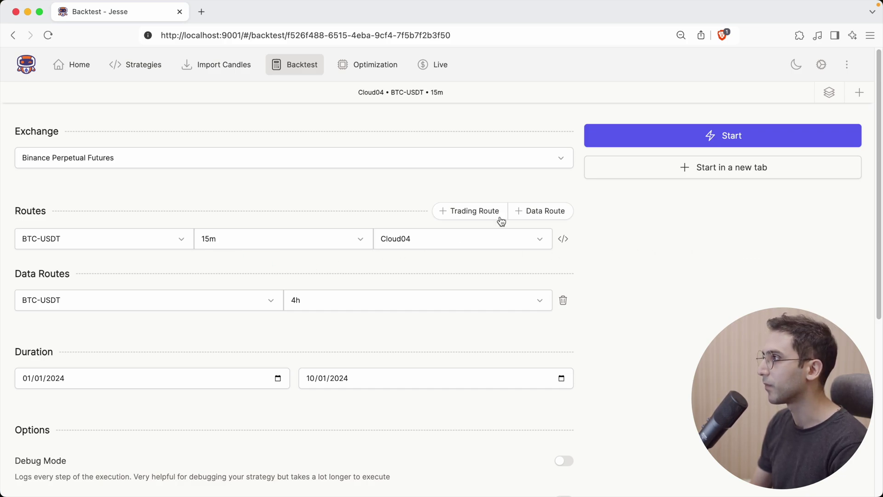
click(745, 135)
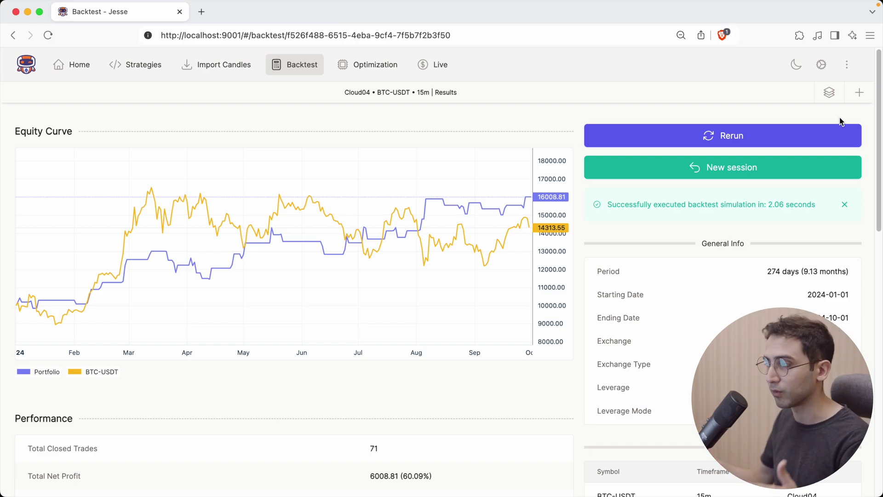
click(857, 93)
click(288, 238)
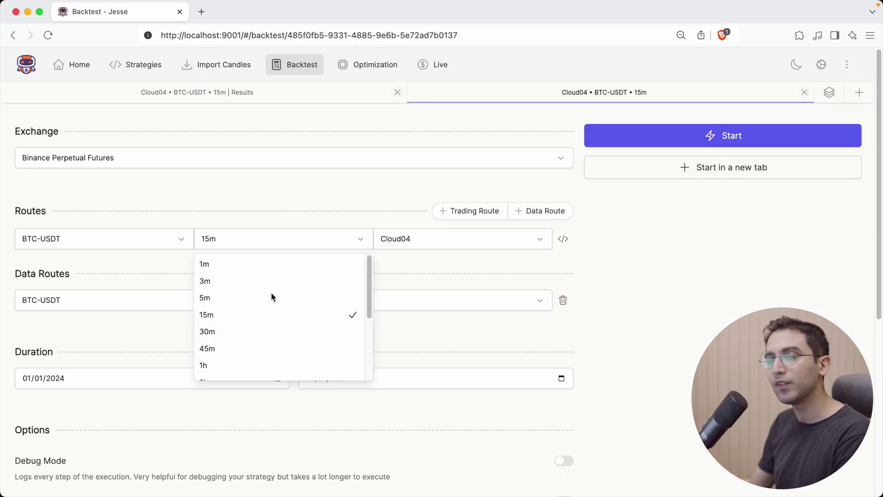
click(268, 331)
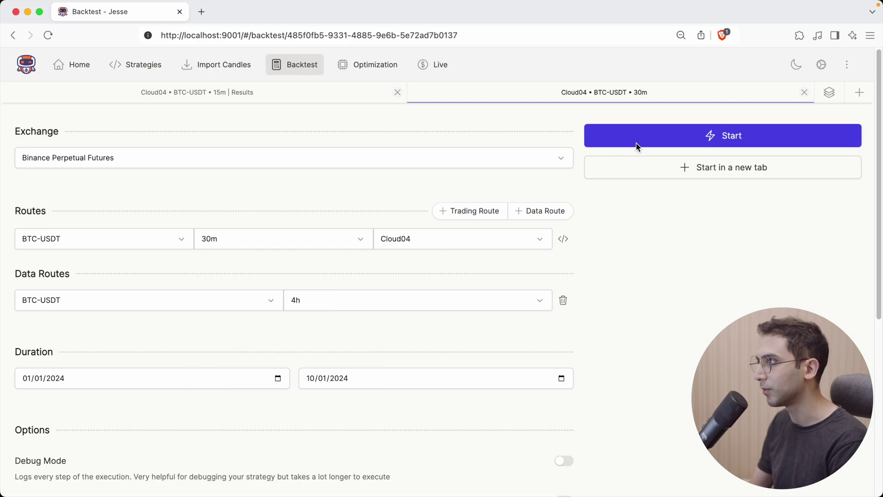
click(636, 142)
Create another backtest session with the route timeframe set to 1h and run it
click(872, 92)
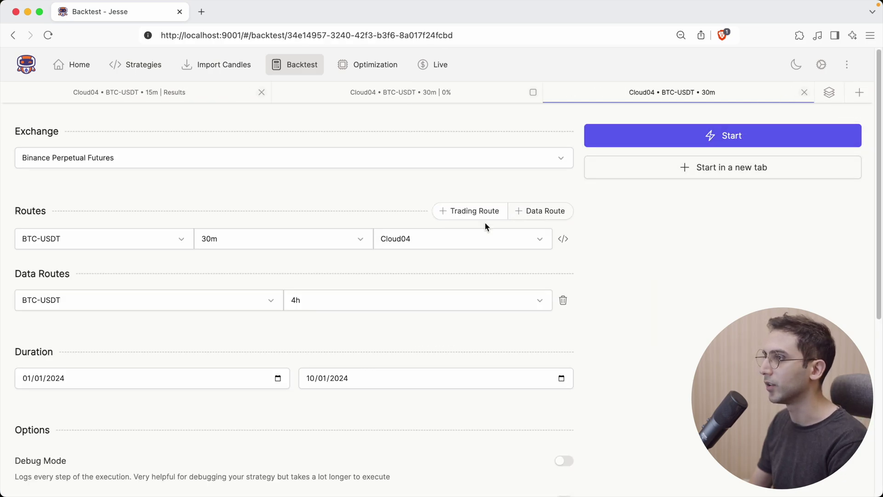
click(252, 242)
click(248, 363)
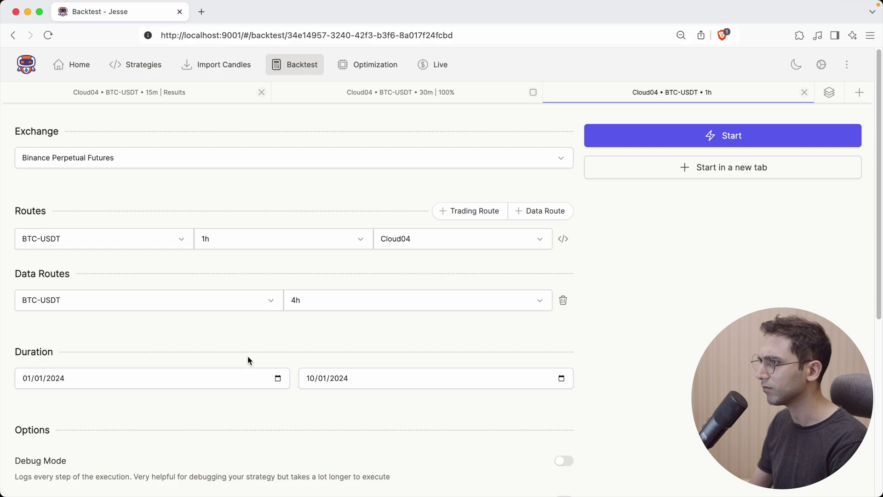
click(763, 169)
Run a new backtest session on the 4h timeframe with the BTC-USDT 4h data route removed
click(859, 92)
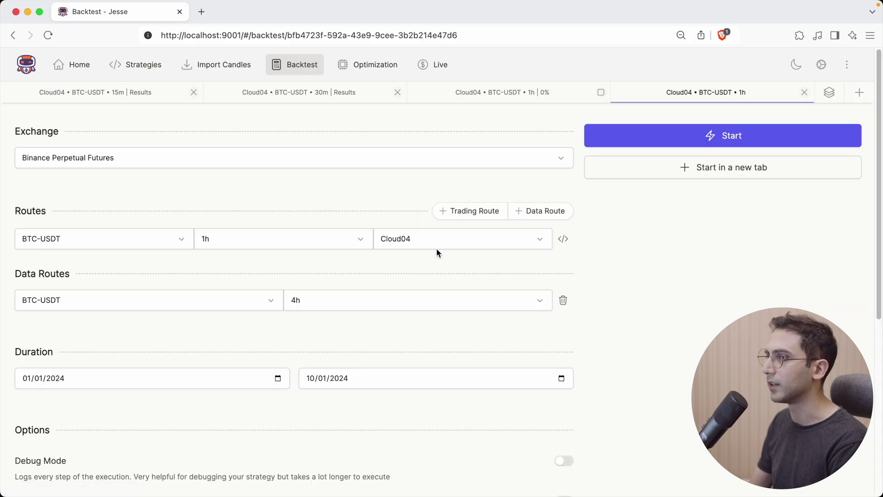
click(317, 248)
scroll(241, 336, down, 2)
click(241, 365)
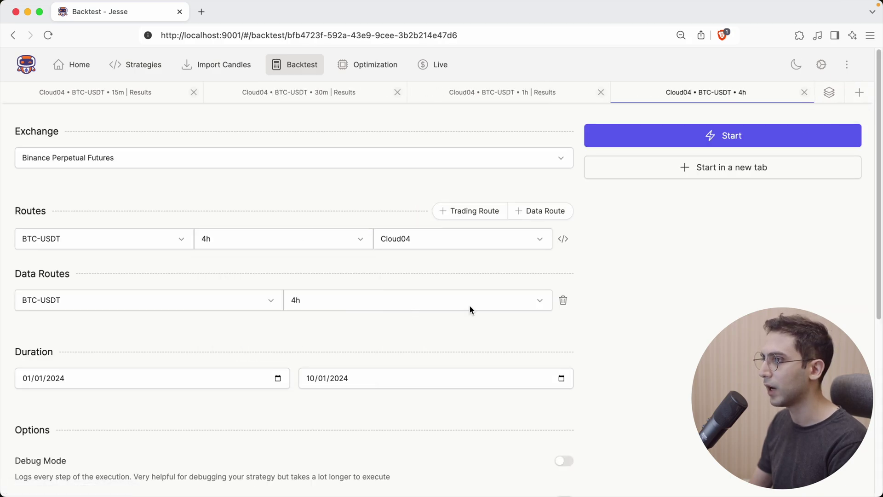
click(561, 301)
click(726, 136)
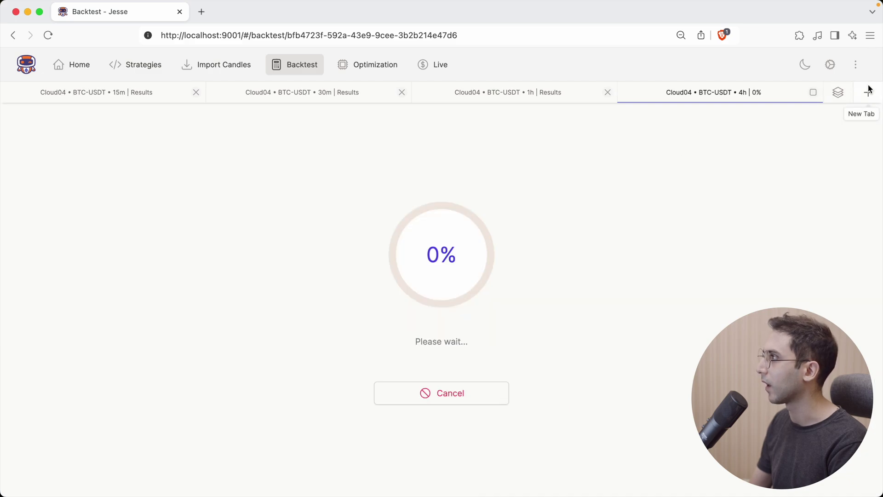
Add one more backtest session with the route timeframe set to 6h and run it
click(858, 93)
click(237, 251)
scroll(231, 355, down, 2)
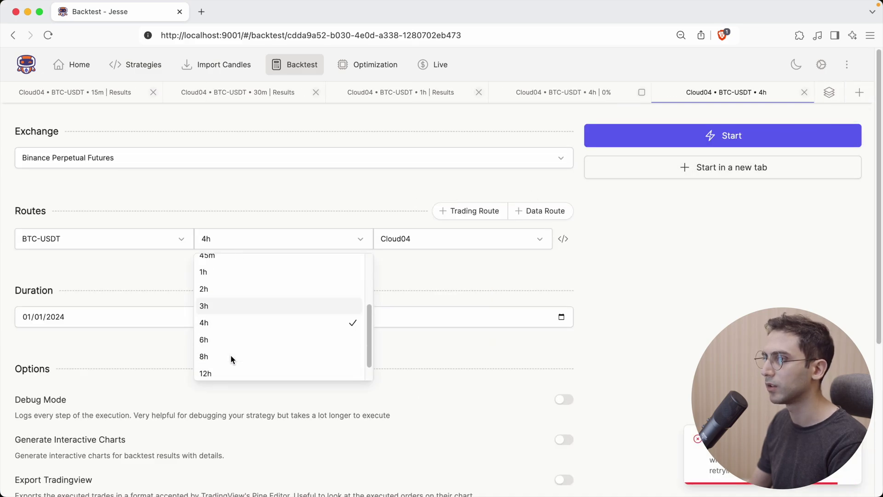
click(230, 344)
click(591, 138)
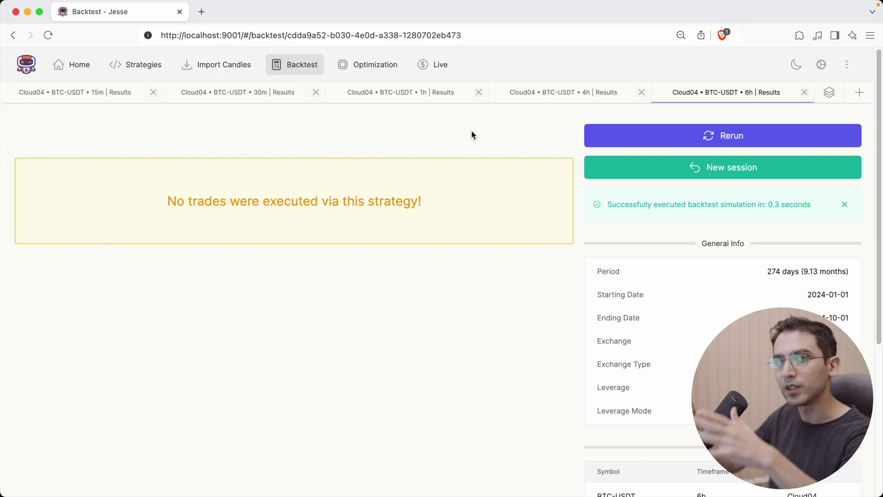
Compare the equity curves and performance results of the 4h, 30m, 15m and 1h backtests
click(564, 92)
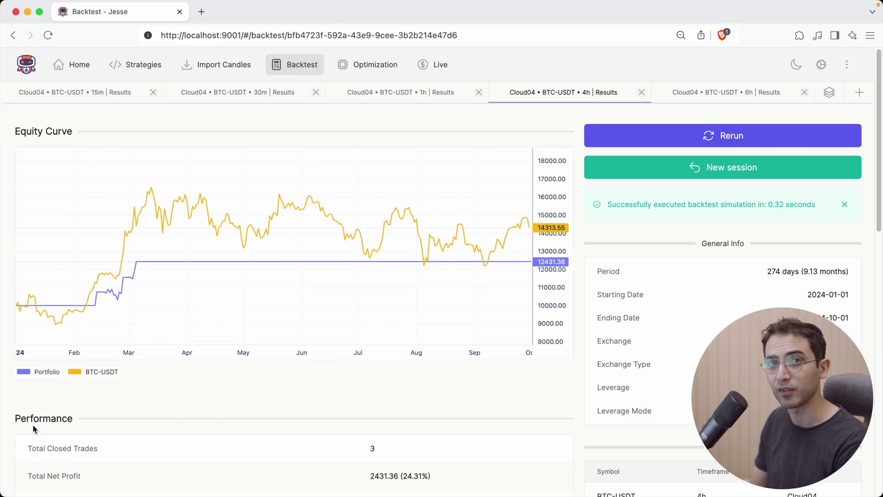
click(238, 92)
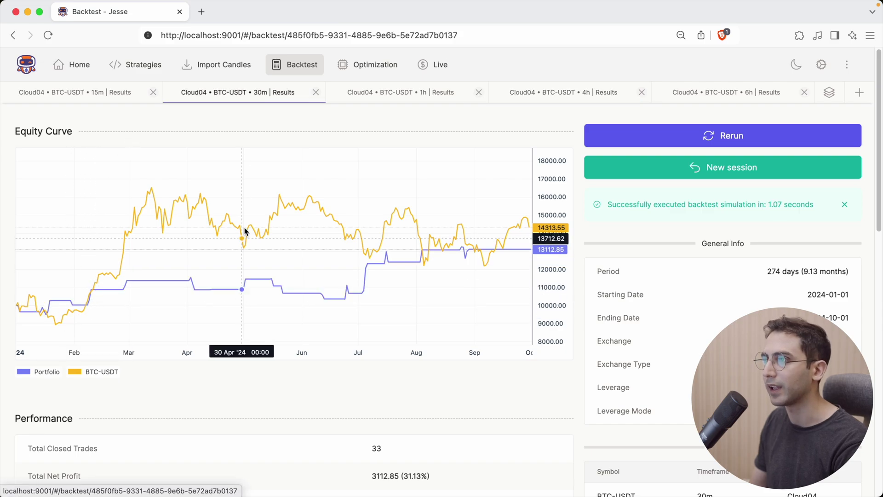
click(78, 91)
click(386, 94)
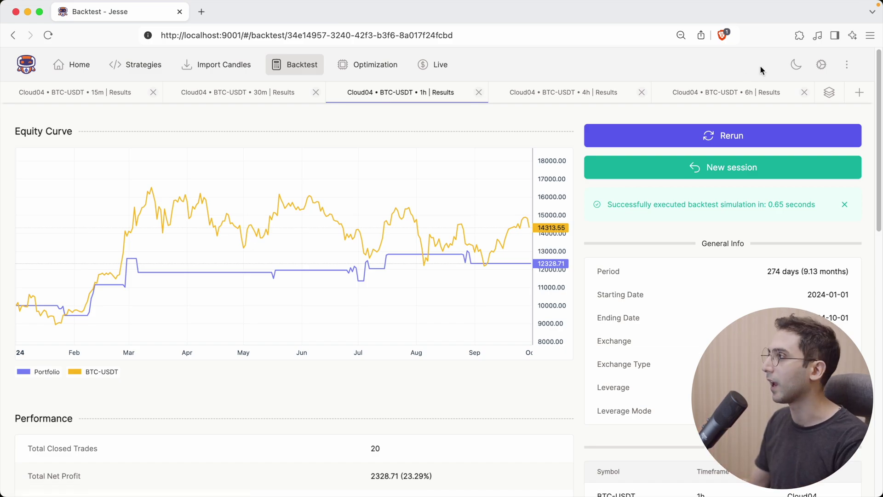
Open the benchmark view of all backtests and examine their metrics side by side
click(830, 94)
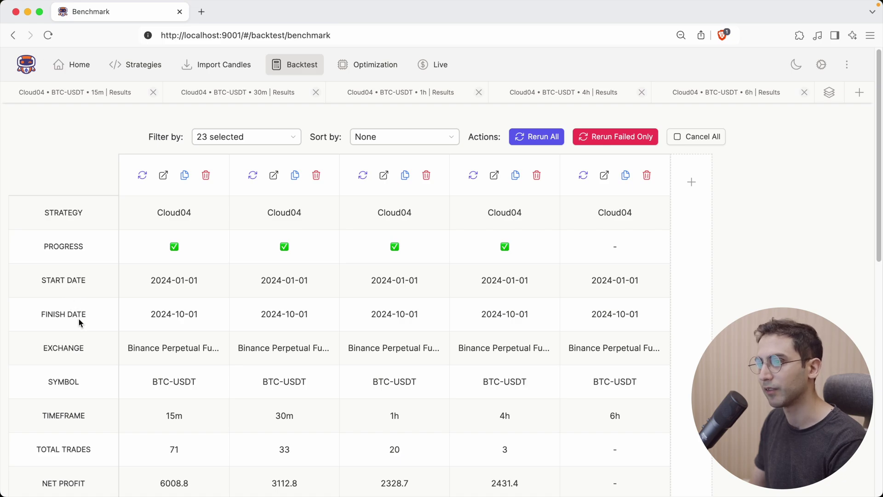
scroll(103, 328, down, 3)
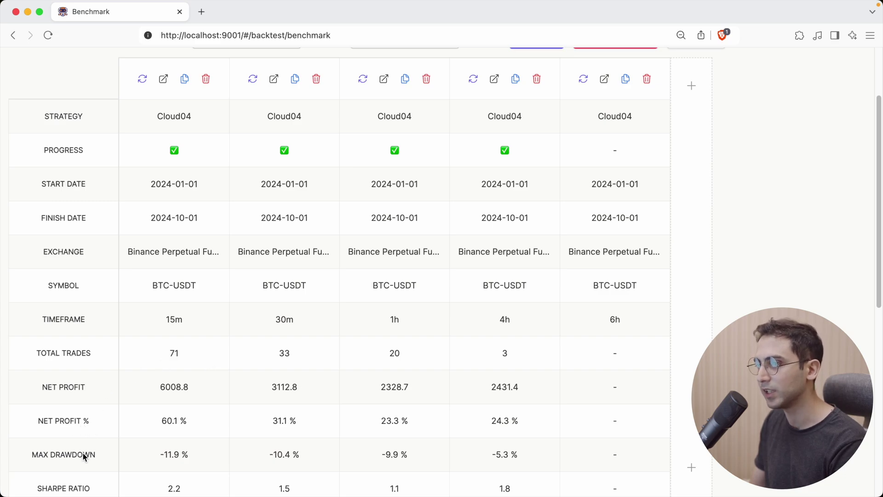
scroll(360, 319, up, 3)
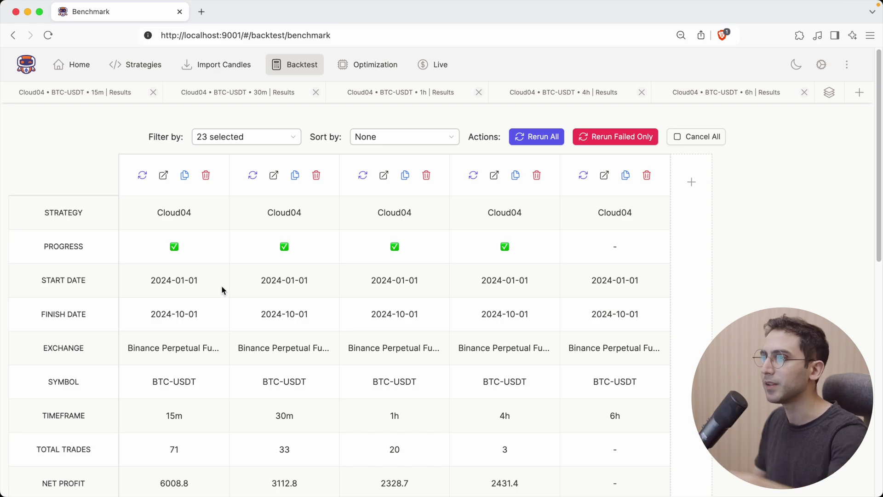
Hide the Start Date, Finish Date, Strategy, Exchange, Symbol and Net Profit rows from the benchmark table
click(237, 140)
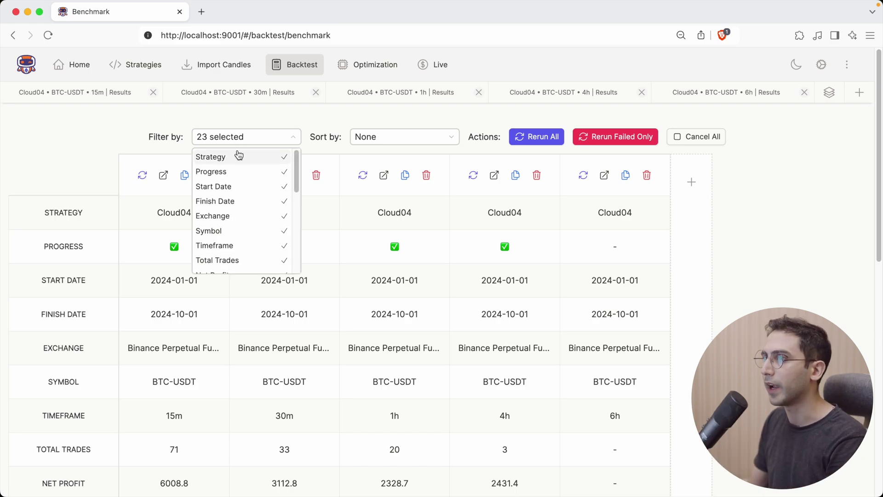
click(227, 187)
click(234, 202)
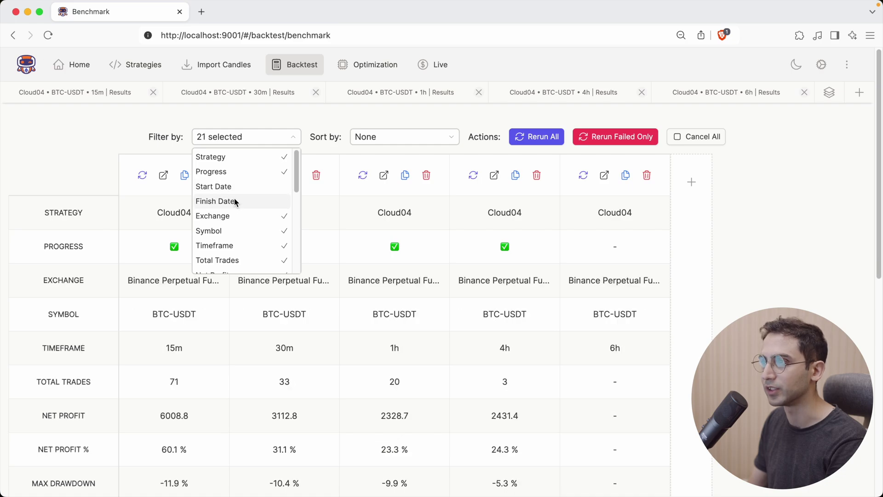
click(230, 158)
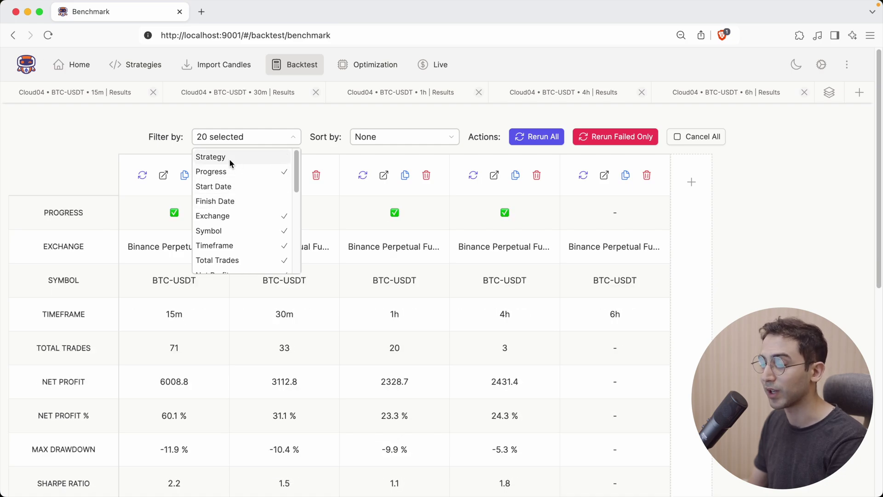
click(228, 216)
click(233, 227)
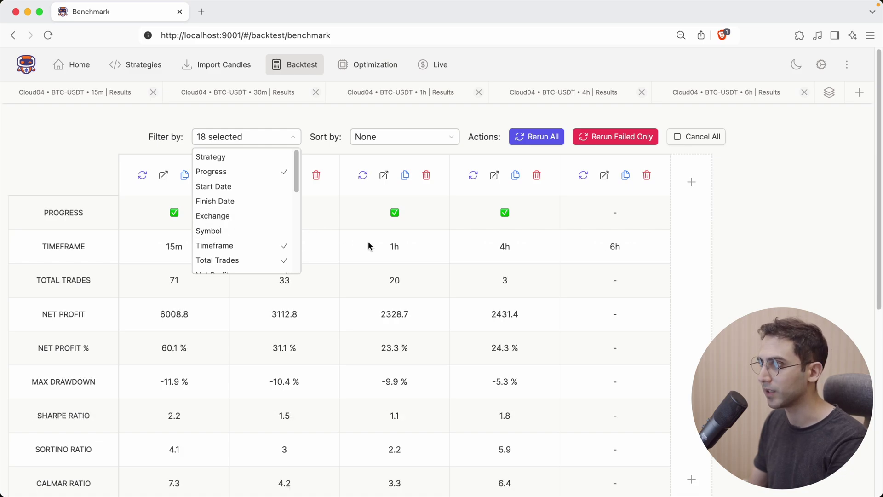
scroll(220, 228, down, 2)
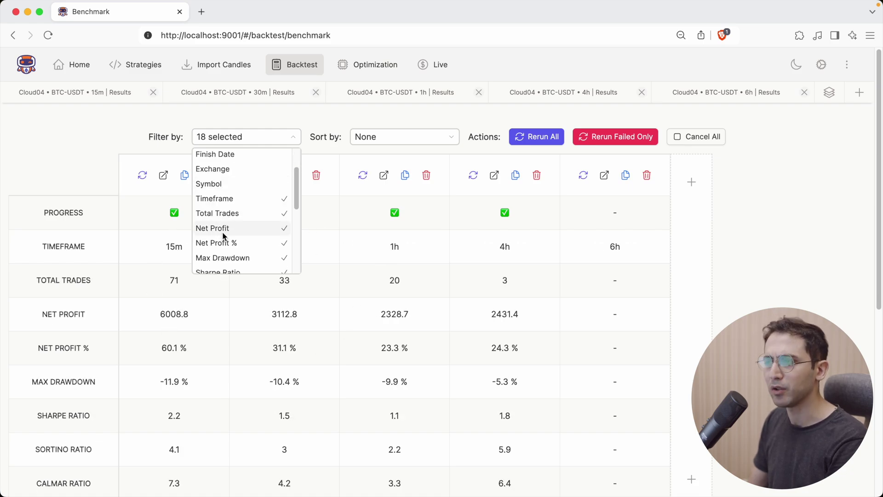
click(221, 229)
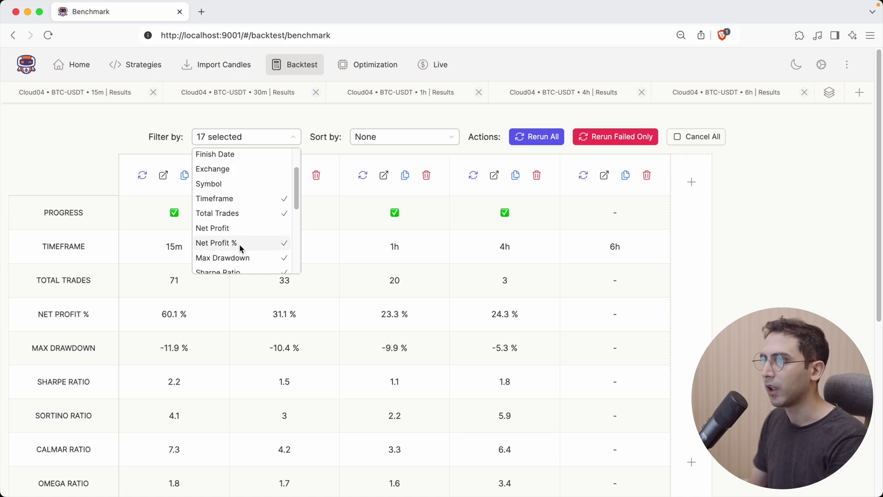
scroll(240, 253, down, 5)
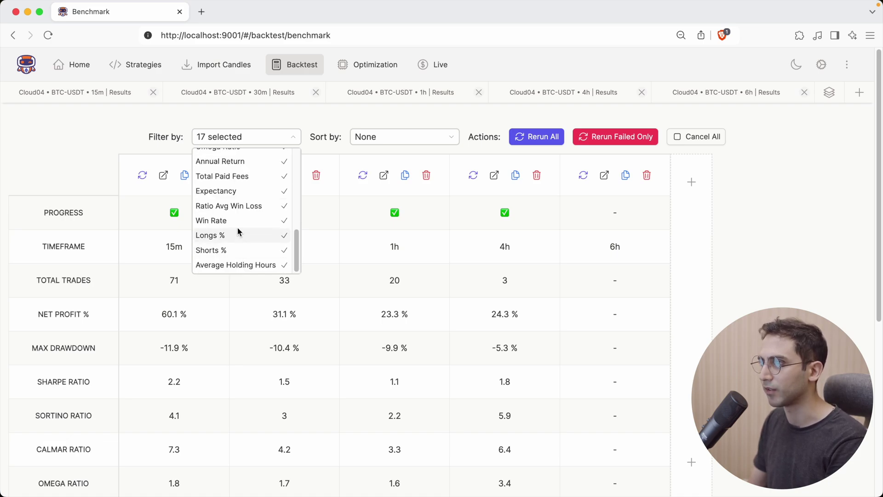
click(150, 300)
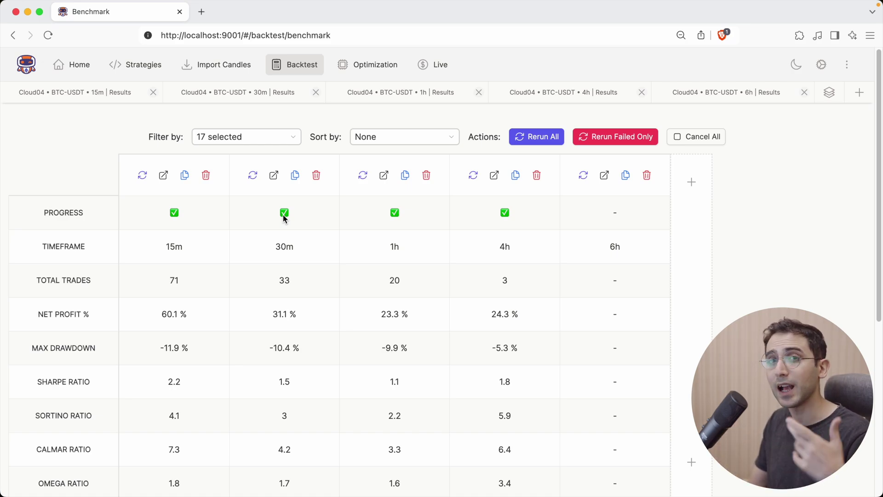
Sort the benchmarked backtests by Net Profit % and switch the sorting to Sharpe Ratio
click(403, 137)
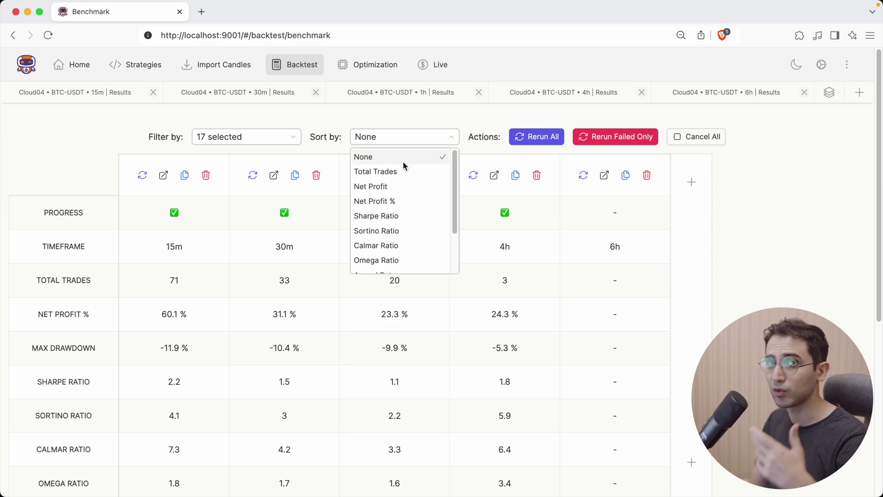
click(148, 281)
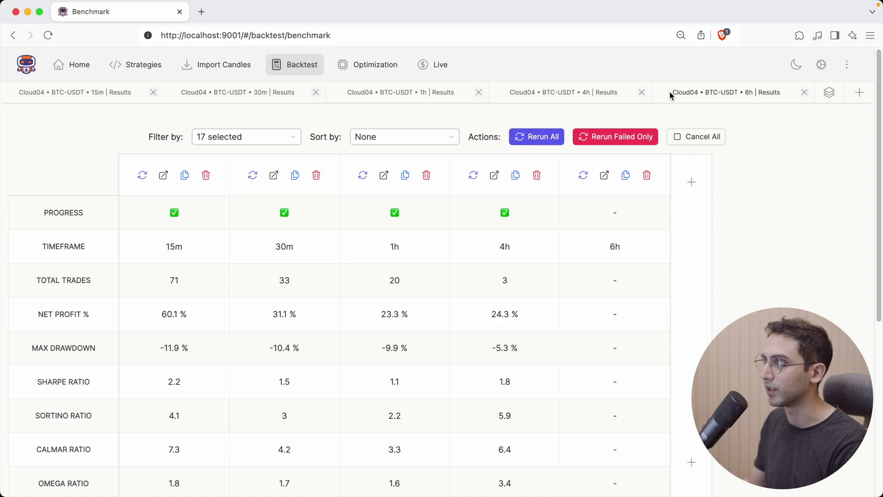
click(376, 139)
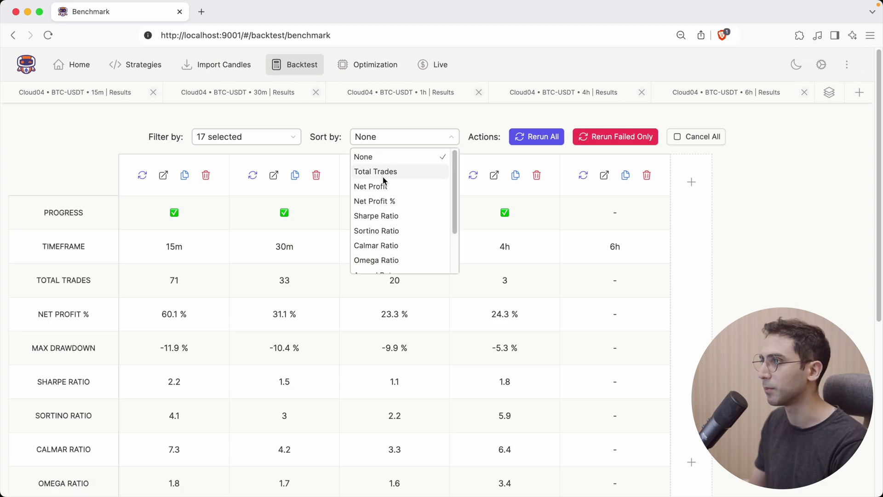
click(403, 204)
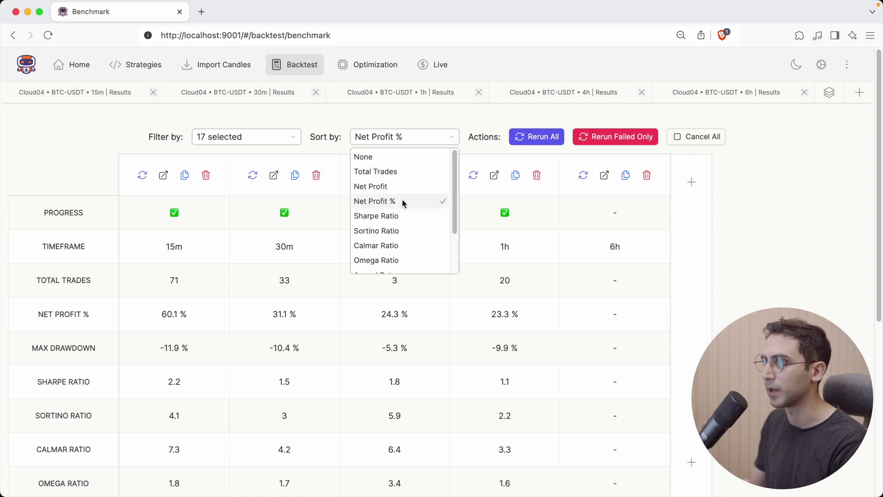
click(402, 216)
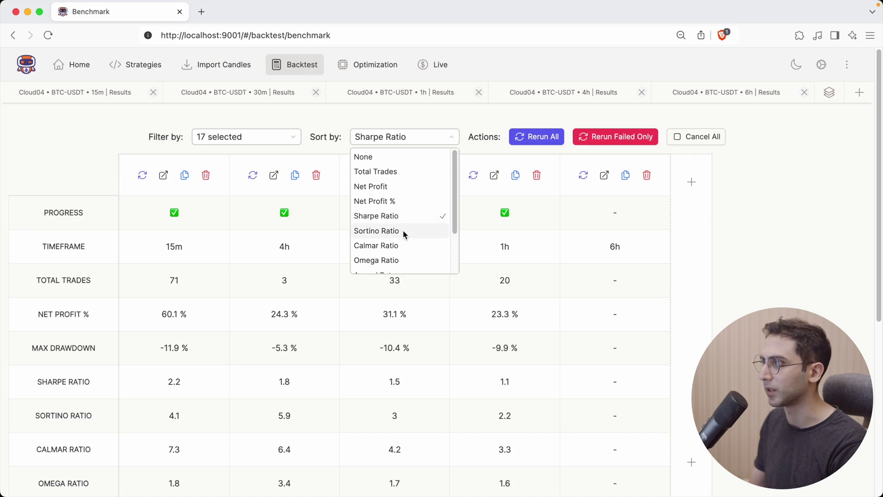
Check the individual 30m and 4h backtest results and return to the benchmark table
click(205, 94)
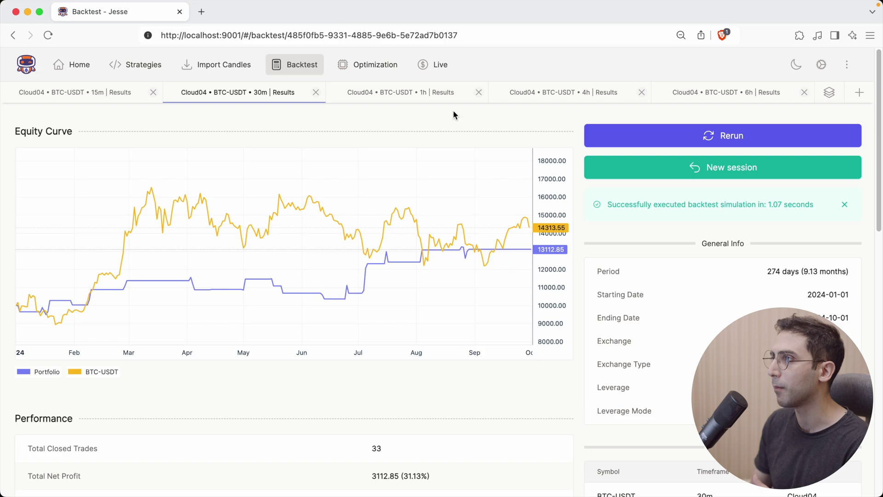
click(568, 91)
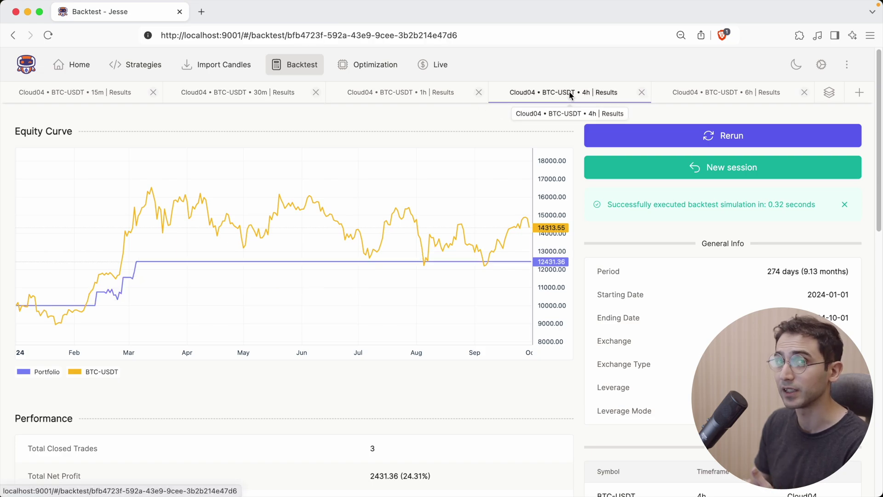
click(829, 92)
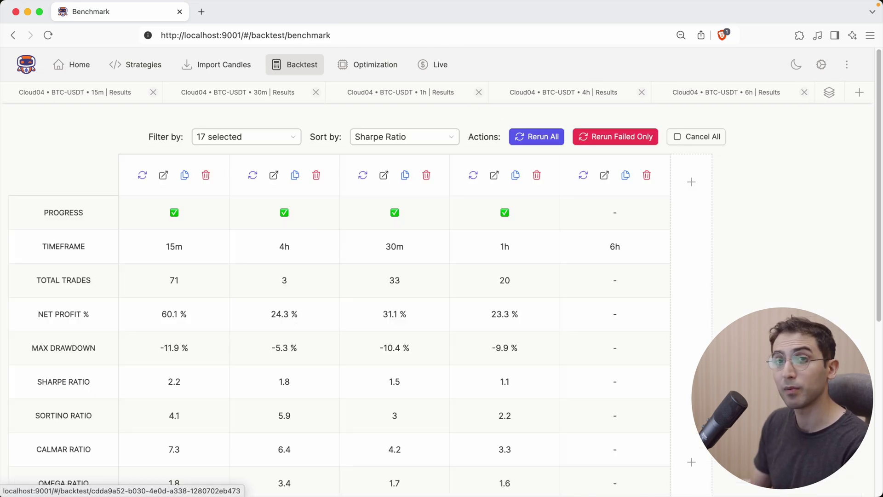
Rerun all benchmarked backtests and duplicate the 15m backtest
click(544, 138)
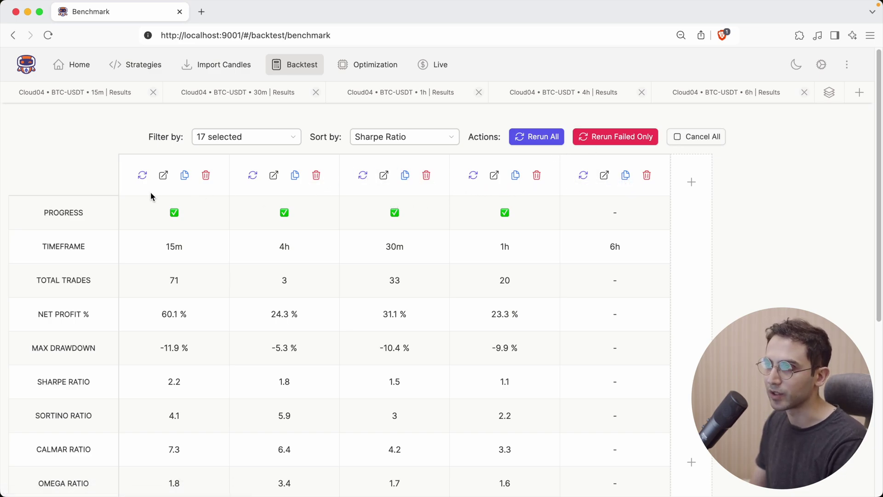
click(185, 175)
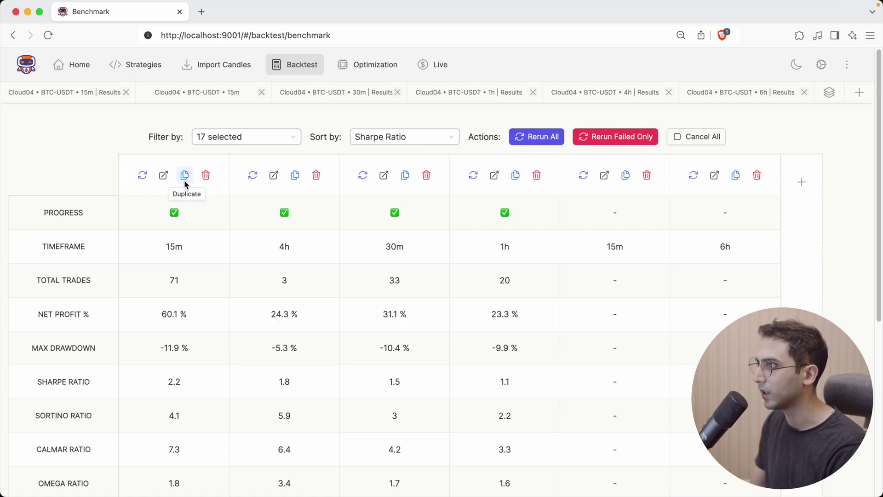
Open the duplicated 15m backtest, check its symbol and timeframe options, start the run and return to the benchmark table
click(604, 175)
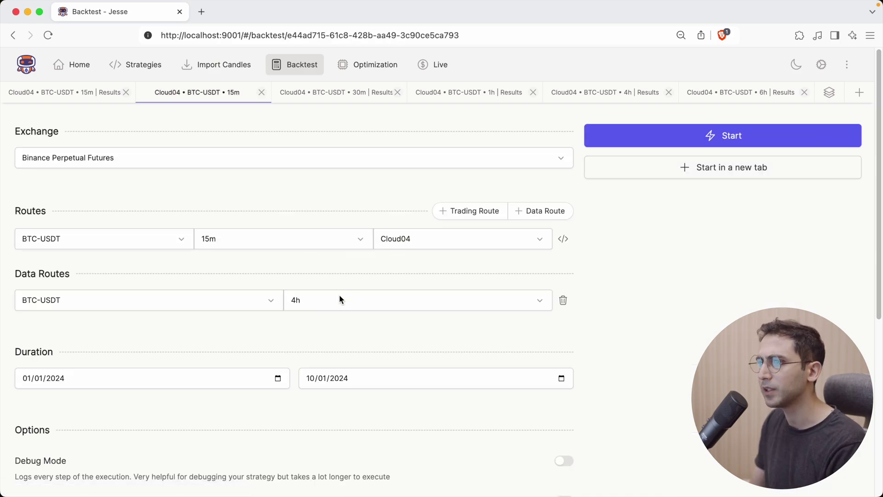
click(131, 239)
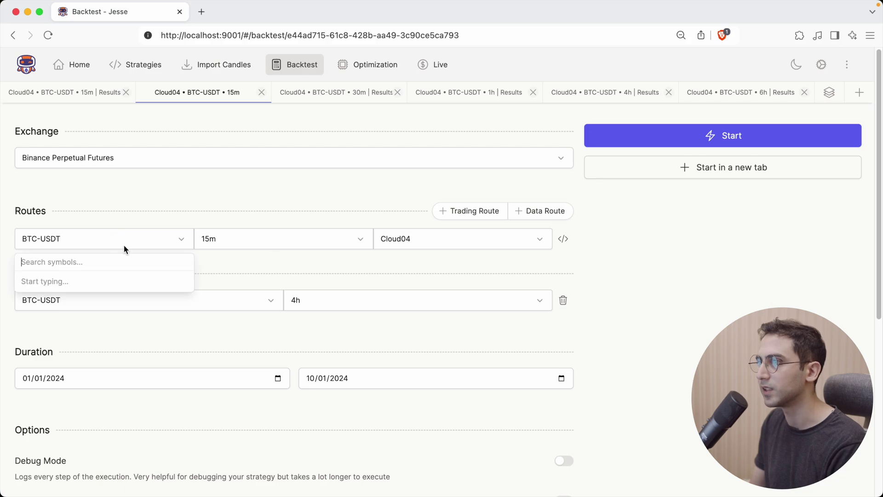
click(272, 234)
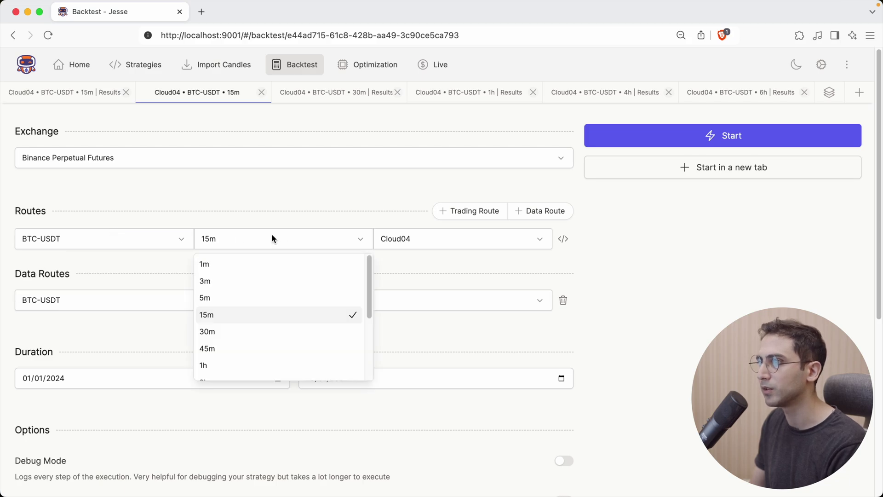
click(168, 348)
click(712, 136)
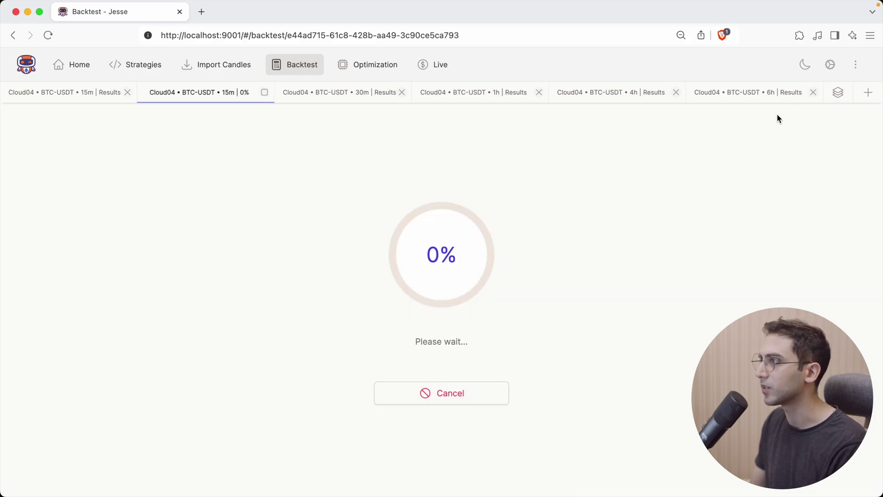
click(837, 93)
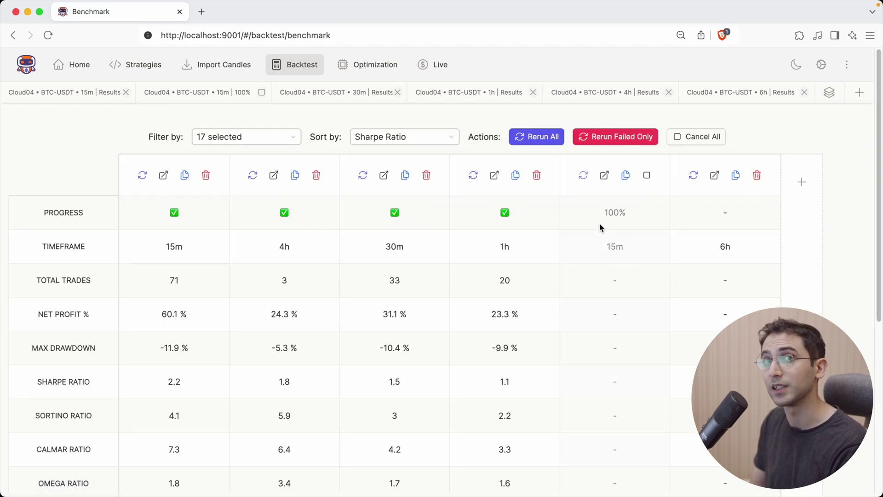
Set the benchmark table's sorting to None and compare the duplicate 15m backtest with the original
click(425, 138)
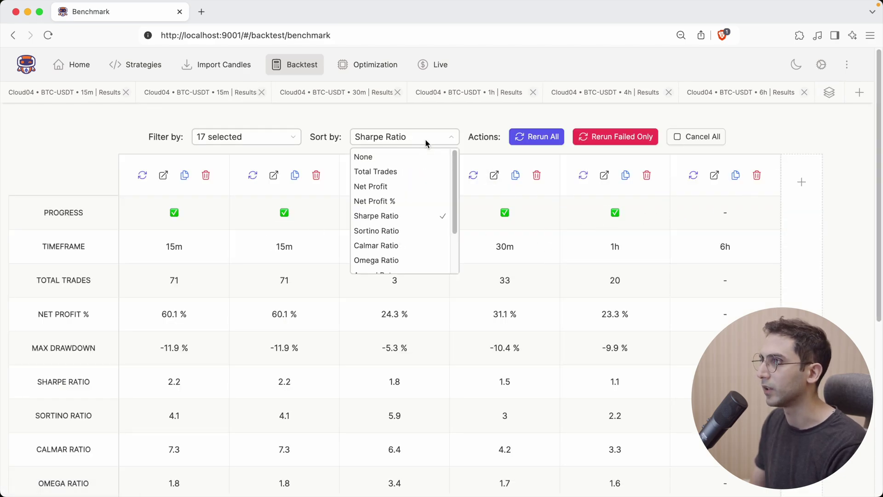
click(403, 159)
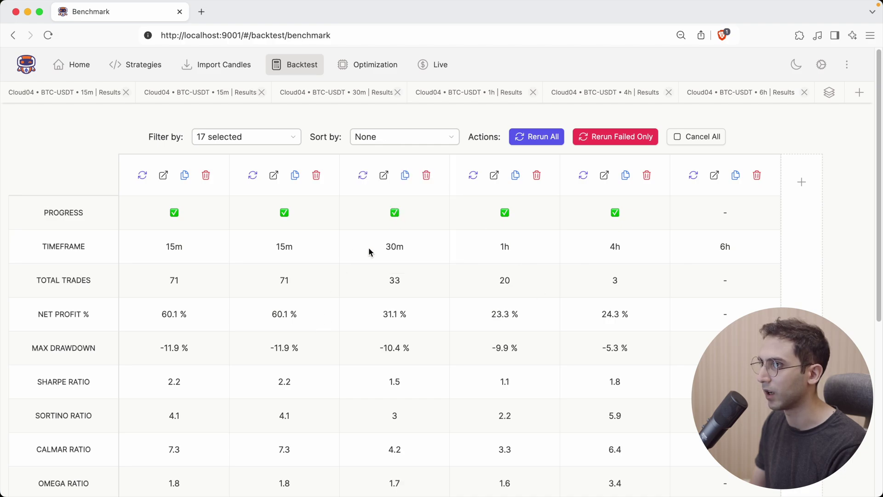
drag(290, 229, 284, 318)
click(273, 362)
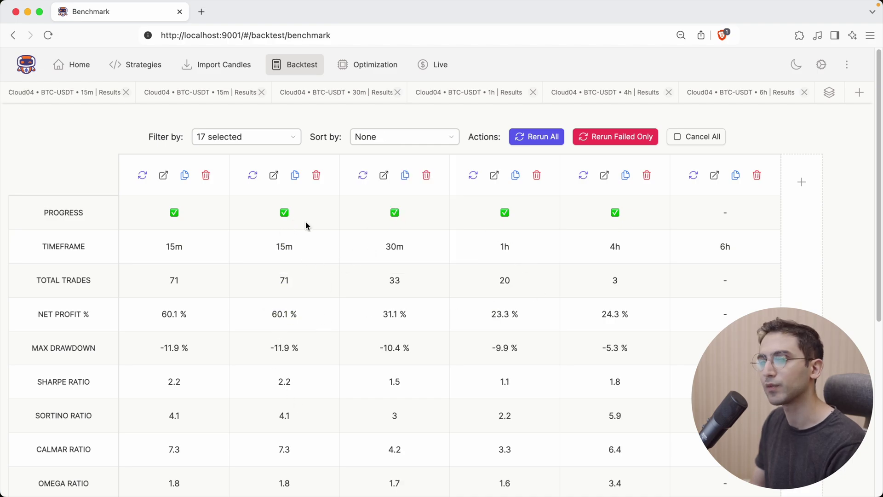
Duplicate the 30m backtest and delete both that copy and the duplicate 15m backtest from the benchmark table
click(404, 174)
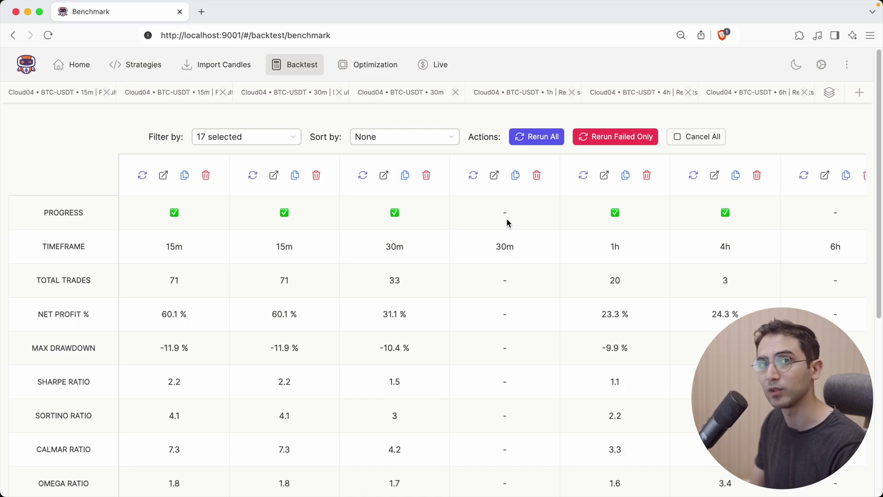
click(538, 175)
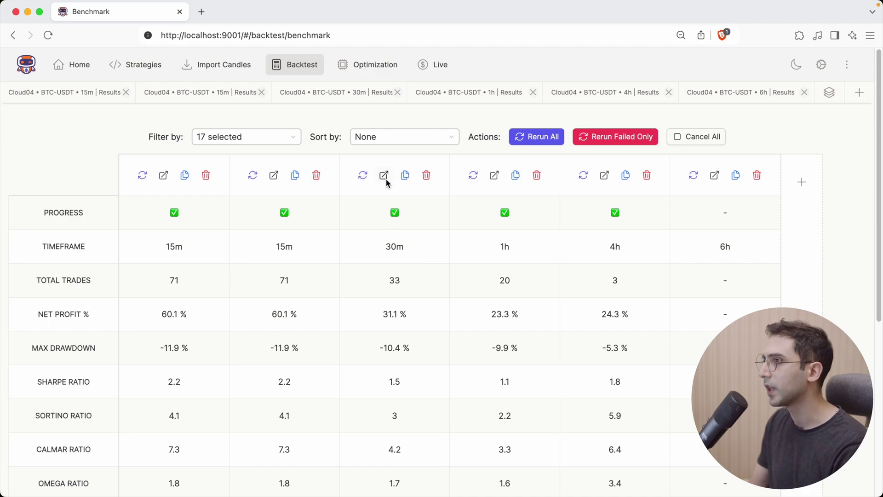
click(316, 175)
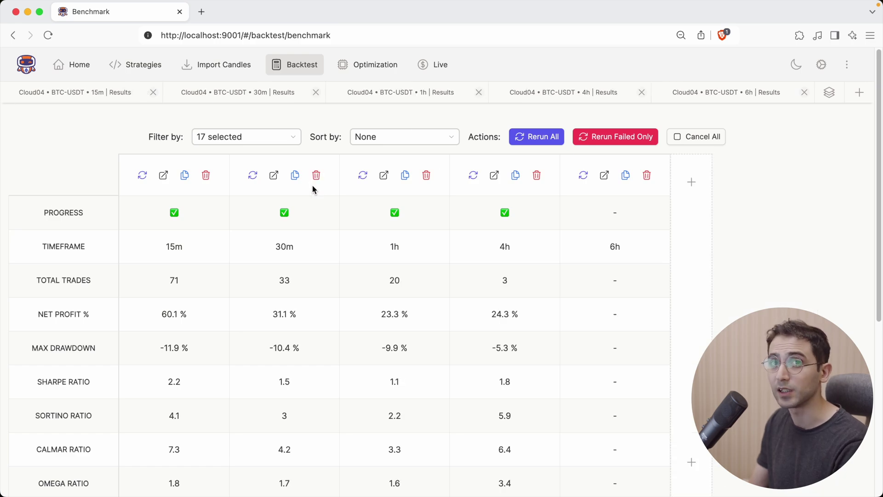